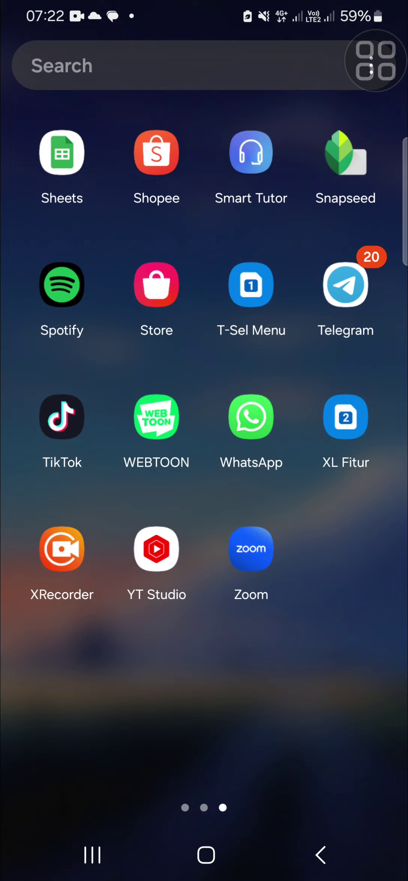
- Launch TikTok and decline the Link email prompt with Not now
{"action": "mouse_move", "coordinate": [375, 60]}
{"action": "left_mouse_down"}
{"action": "mouse_move", "coordinate": [69, 437]}
{"action": "mouse_move", "coordinate": [53, 300]}
{"action": "left_mouse_up"}
{"action": "left_click", "coordinate": [62, 417]}
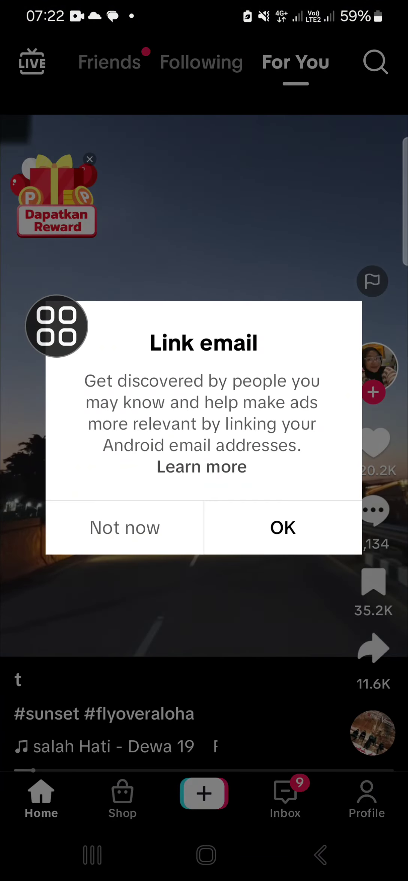
{"action": "left_click", "coordinate": [191, 528]}
- Go to your profile and open its ☰ account options menu
{"action": "mouse_move", "coordinate": [57, 325]}
{"action": "left_mouse_down"}
{"action": "mouse_move", "coordinate": [258, 569]}
{"action": "mouse_move", "coordinate": [283, 584]}
{"action": "mouse_move", "coordinate": [365, 761]}
{"action": "mouse_move", "coordinate": [356, 680]}
{"action": "mouse_move", "coordinate": [338, 134]}
{"action": "mouse_move", "coordinate": [330, 212]}
{"action": "mouse_move", "coordinate": [217, 751]}
{"action": "mouse_move", "coordinate": [176, 771]}
{"action": "mouse_move", "coordinate": [256, 771]}
{"action": "left_mouse_up"}
{"action": "left_click", "coordinate": [366, 800]}
{"action": "left_click", "coordinate": [328, 59]}
- Go from Settings and privacy to Accessibility, then to the Text size page
{"action": "left_click", "coordinate": [186, 782]}
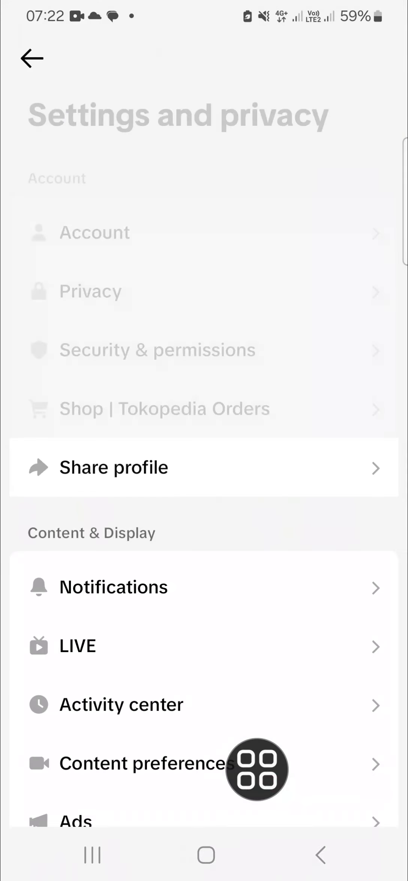
{"action": "scroll", "coordinate": [285, 565], "scroll_direction": "down", "scroll_amount": 3}
{"action": "scroll", "coordinate": [282, 527], "scroll_direction": "down", "scroll_amount": 5}
{"action": "scroll", "coordinate": [282, 441], "scroll_direction": "down", "scroll_amount": 2}
{"action": "scroll", "coordinate": [267, 516], "scroll_direction": "down", "scroll_amount": 1}
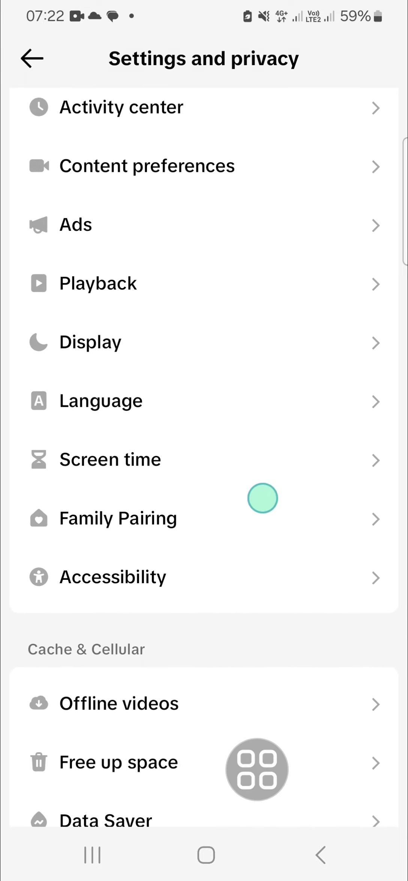
{"action": "left_click_drag", "start_coordinate": [256, 770], "coordinate": [272, 577]}
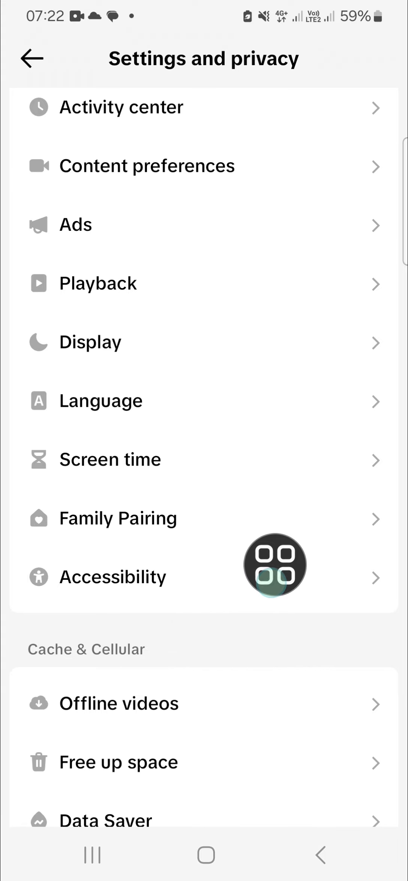
{"action": "left_click", "coordinate": [112, 577]}
{"action": "left_click_drag", "start_coordinate": [274, 565], "coordinate": [272, 129]}
{"action": "left_click", "coordinate": [165, 131]}
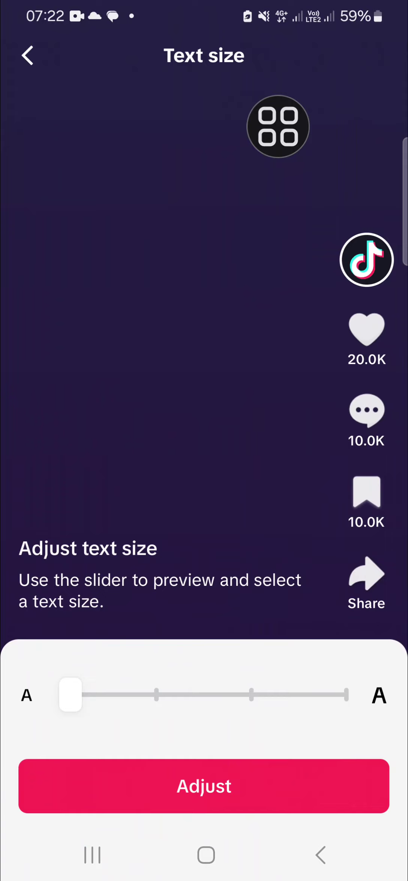
- Raise the Text size slider two steps, from the smallest to the third tick
{"action": "mouse_move", "coordinate": [278, 126]}
{"action": "left_mouse_down"}
{"action": "mouse_move", "coordinate": [258, 206]}
{"action": "mouse_move", "coordinate": [157, 316]}
{"action": "mouse_move", "coordinate": [156, 359]}
{"action": "mouse_move", "coordinate": [118, 557]}
{"action": "mouse_move", "coordinate": [118, 725]}
{"action": "mouse_move", "coordinate": [124, 476]}
{"action": "left_mouse_up"}
{"action": "left_click_drag", "start_coordinate": [65, 705], "coordinate": [128, 729]}
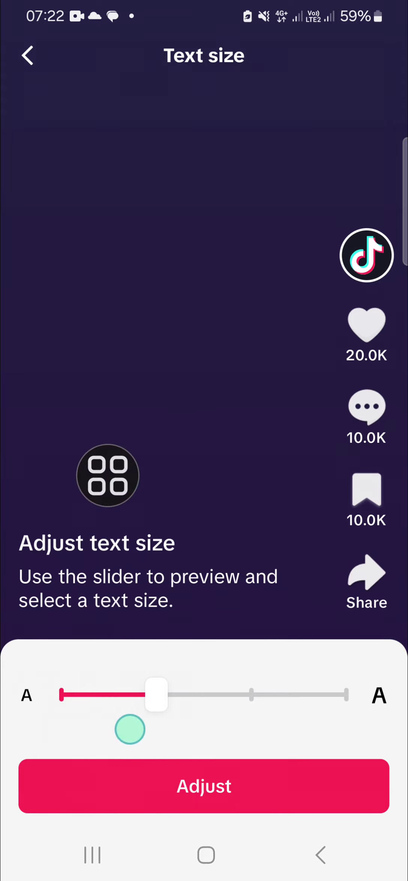
{"action": "left_click_drag", "start_coordinate": [154, 703], "coordinate": [236, 728]}
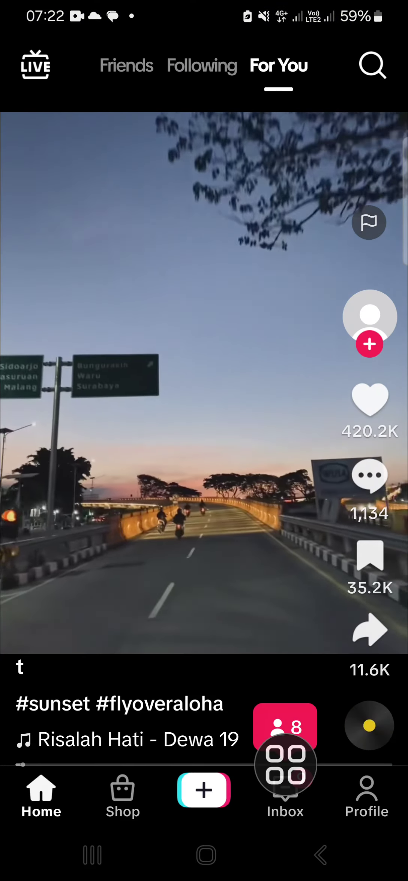
- Scroll the For You feed briefly, then exit TikTok to the Android home screen
{"action": "mouse_move", "coordinate": [285, 765]}
{"action": "left_mouse_down"}
{"action": "mouse_move", "coordinate": [226, 381]}
{"action": "mouse_move", "coordinate": [295, 381]}
{"action": "left_mouse_up"}
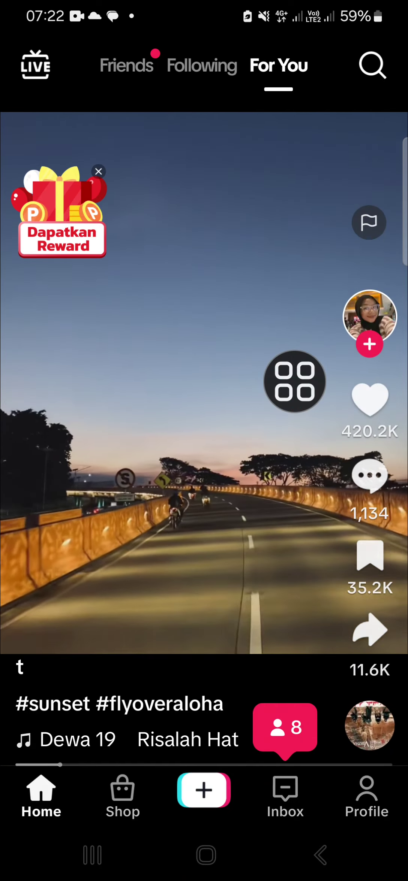
{"action": "left_click_drag", "start_coordinate": [295, 381], "coordinate": [267, 489]}
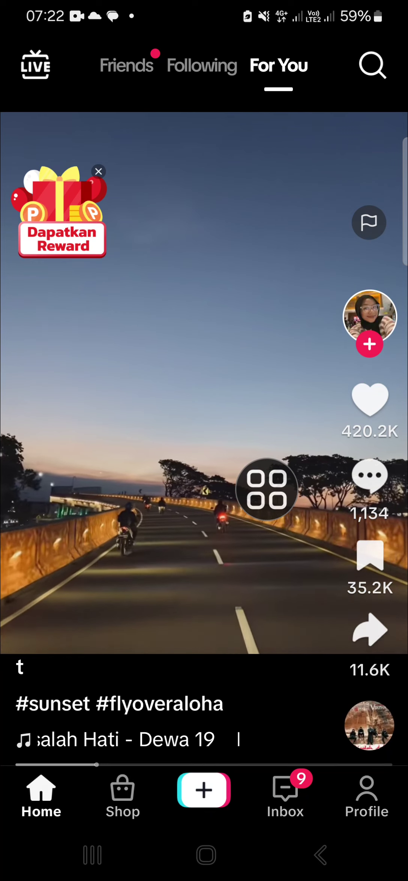
{"action": "left_click", "coordinate": [221, 873]}
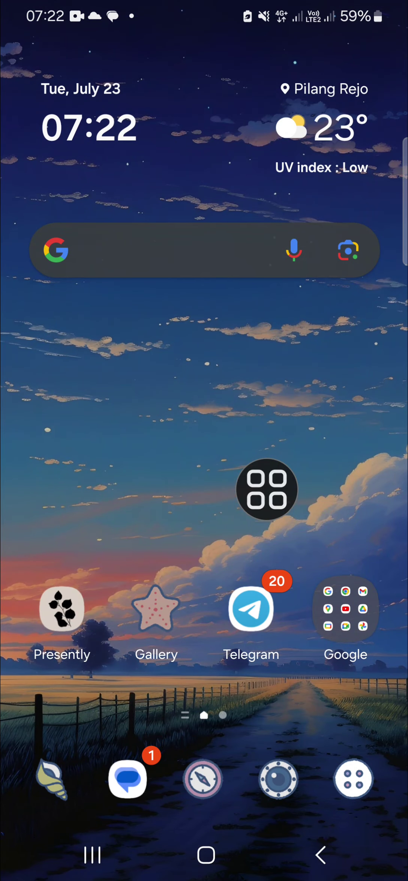